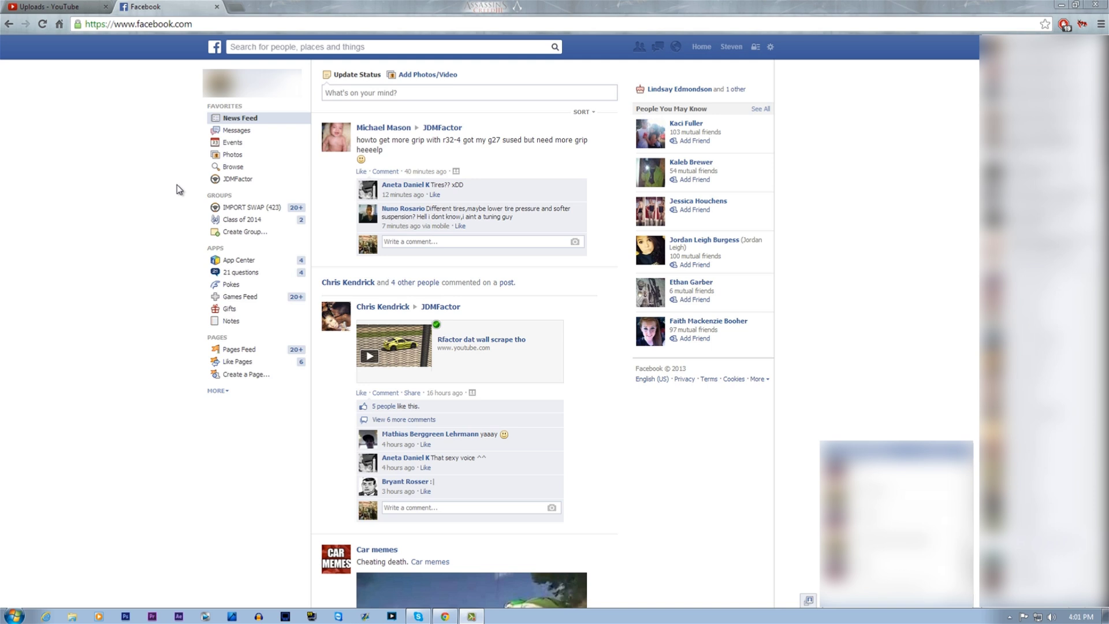
From the JDMFactor group's PD2.3 BMW M7 doc, start the MediaFire download of M7 Drift Mod For PD2.0 Beta0.5.rar.
click(242, 180)
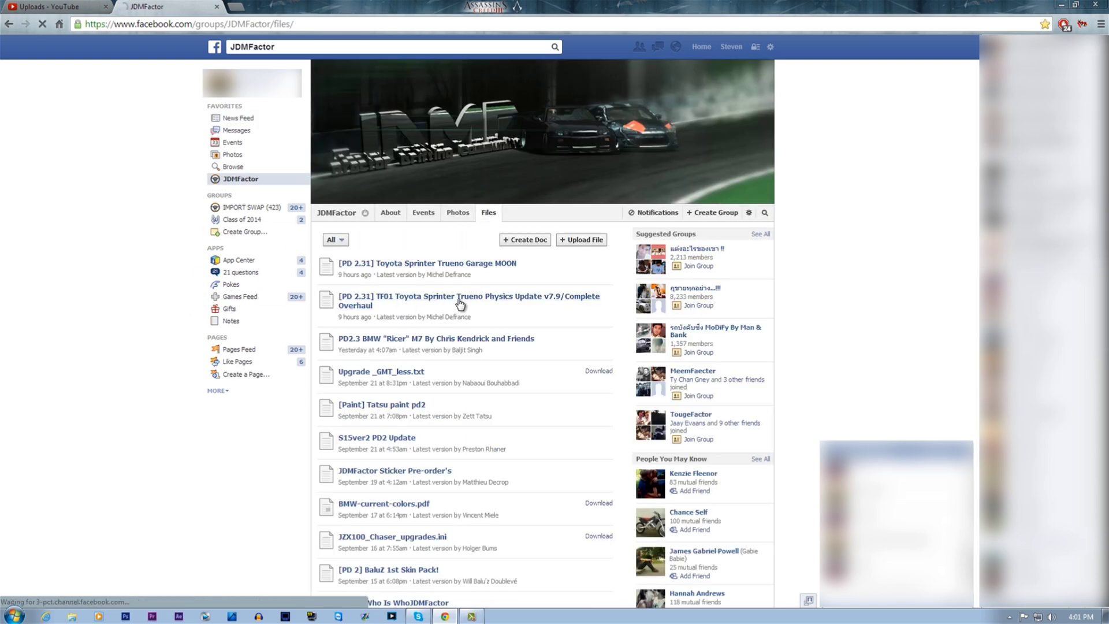
click(441, 339)
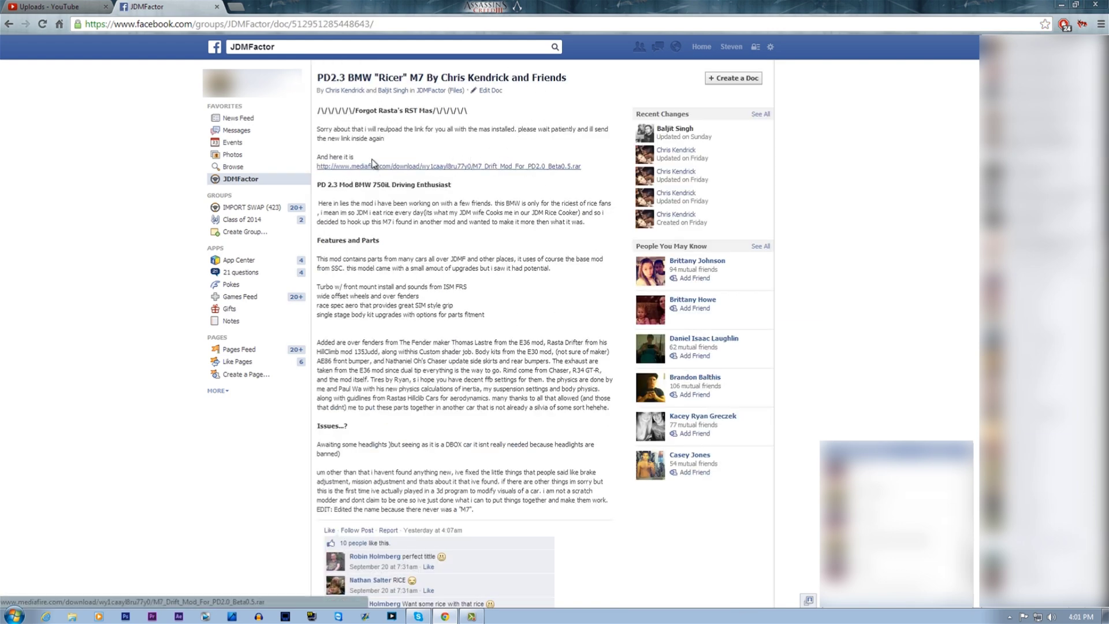
click(349, 167)
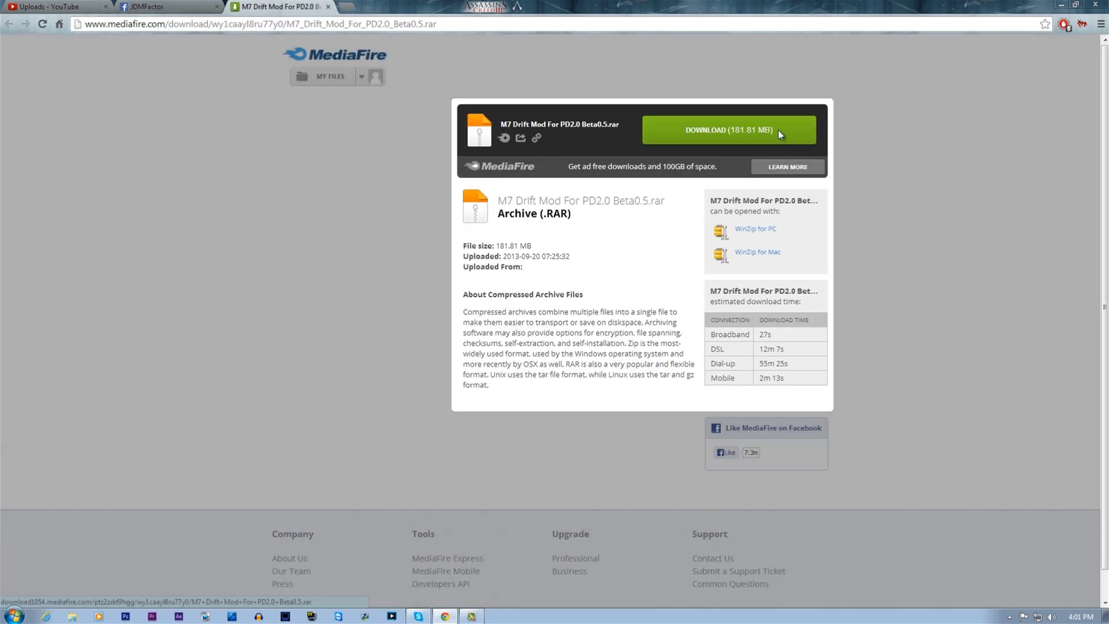
click(778, 130)
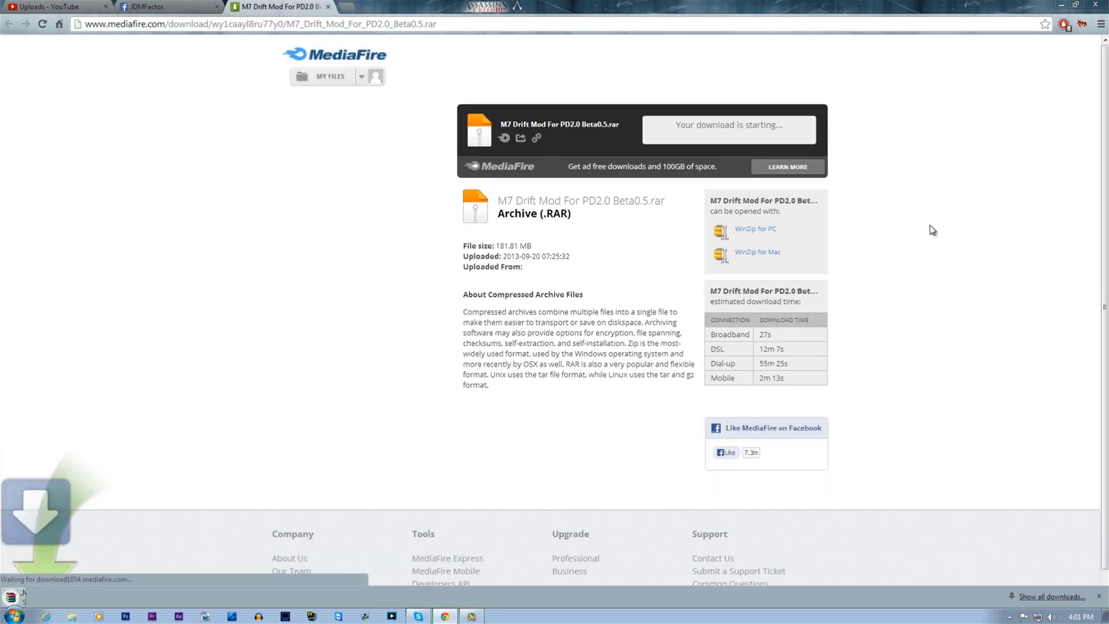
click(72, 616)
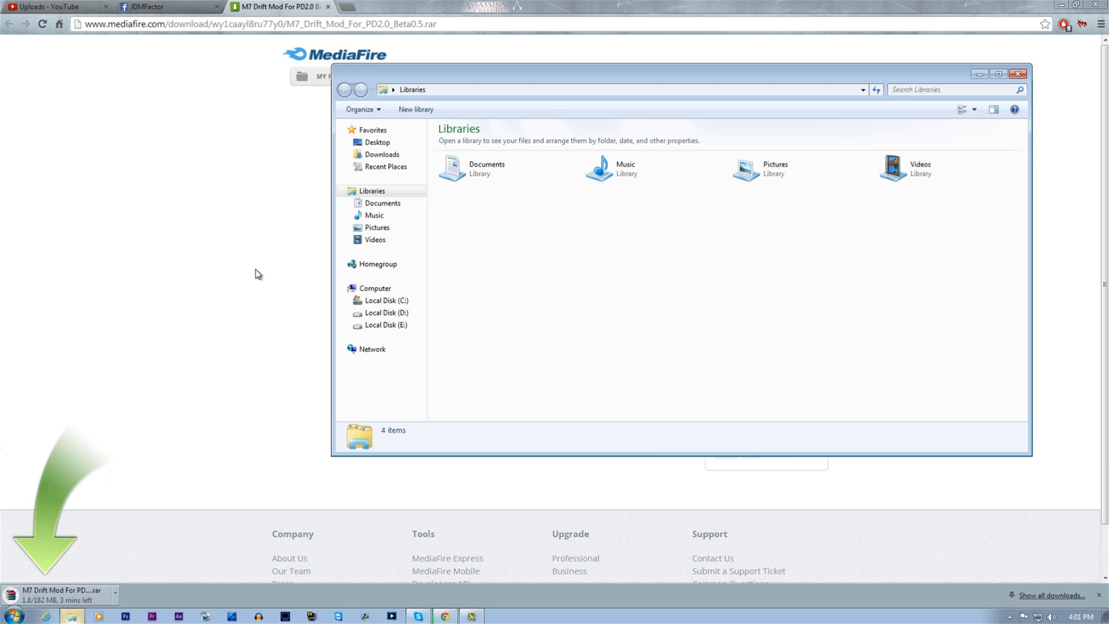
Delete the partial M7 Drift Mod For PD2.0 Beta0.5.rar.crdownload file from the Downloads folder.
click(382, 154)
scroll(552, 331, down, 4)
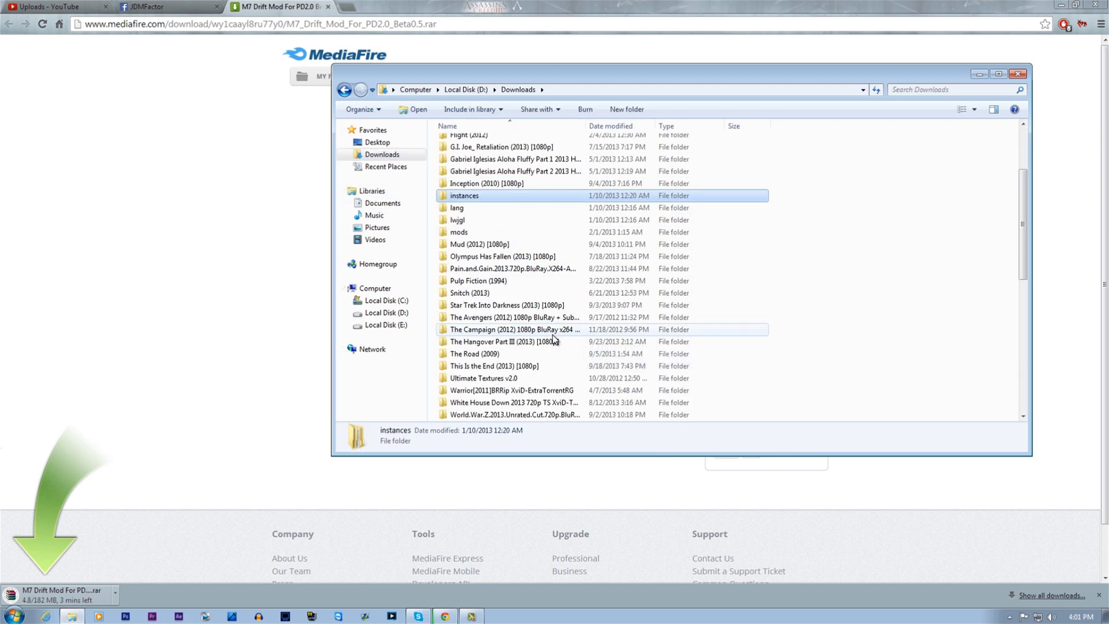
scroll(552, 334, down, 2)
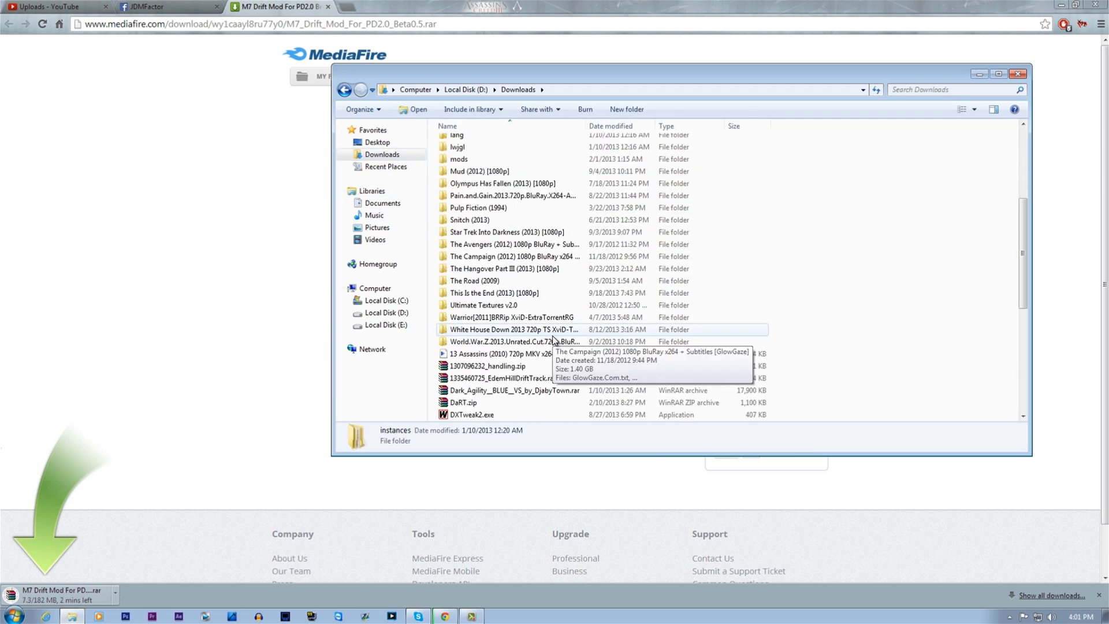
scroll(553, 340, down, 3)
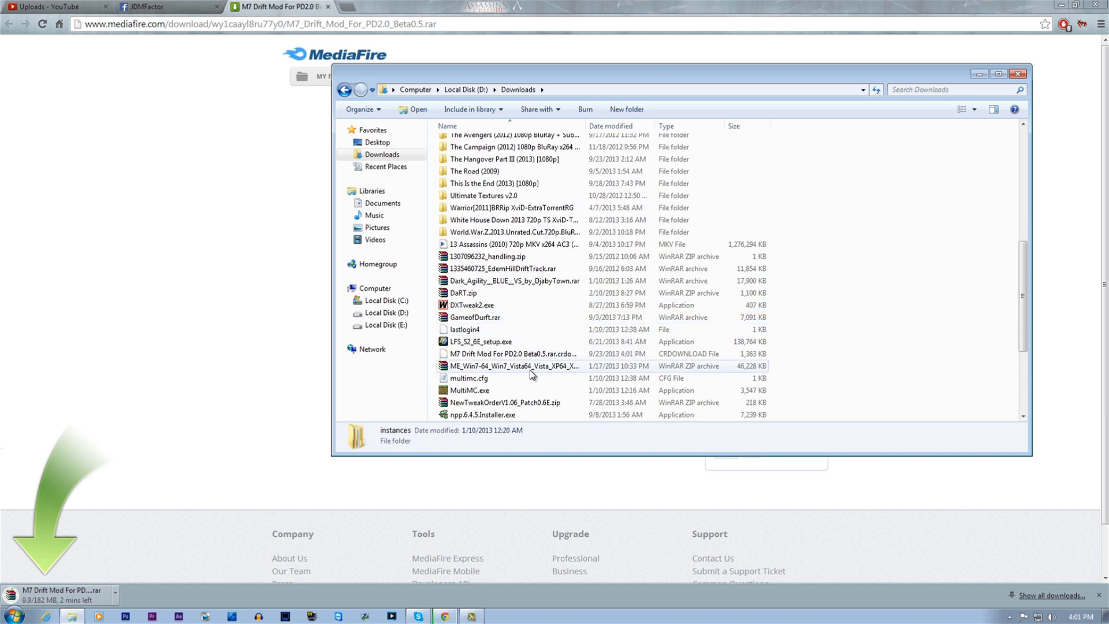
click(538, 354)
right_click(538, 354)
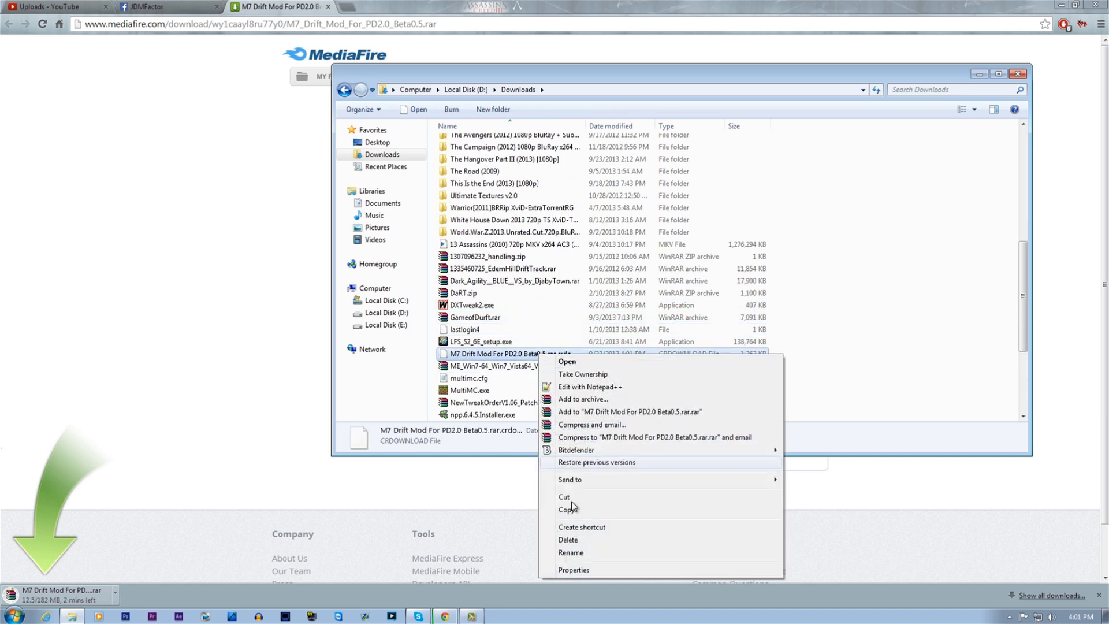
click(568, 539)
click(593, 364)
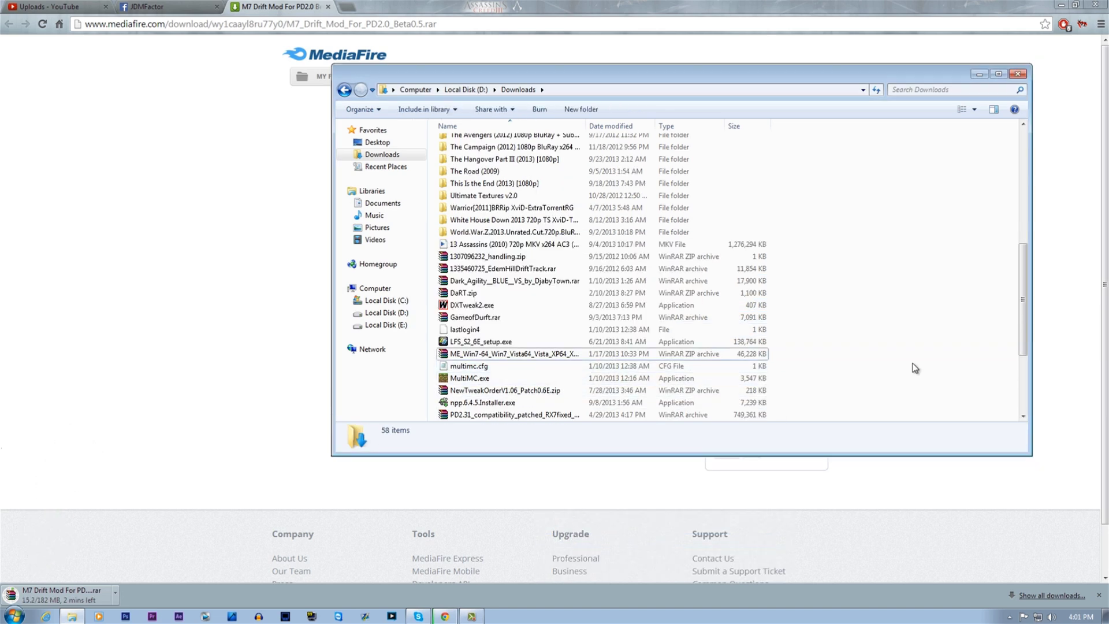
scroll(864, 352, up, 8)
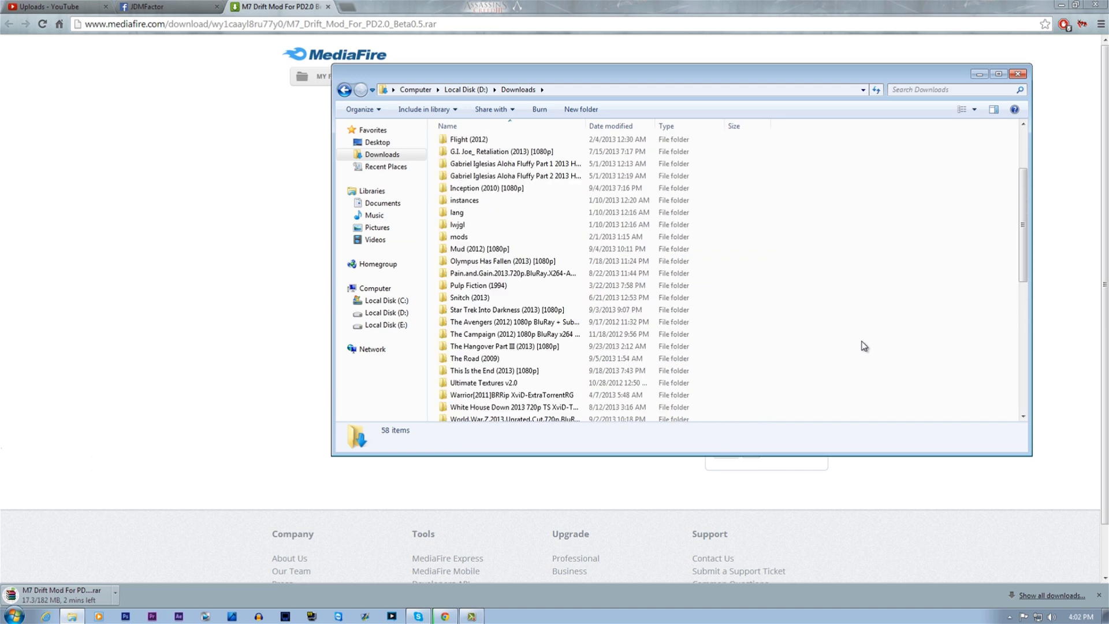
Close Explorer, look up why the download failed, then retry the MediaFire download.
click(1018, 74)
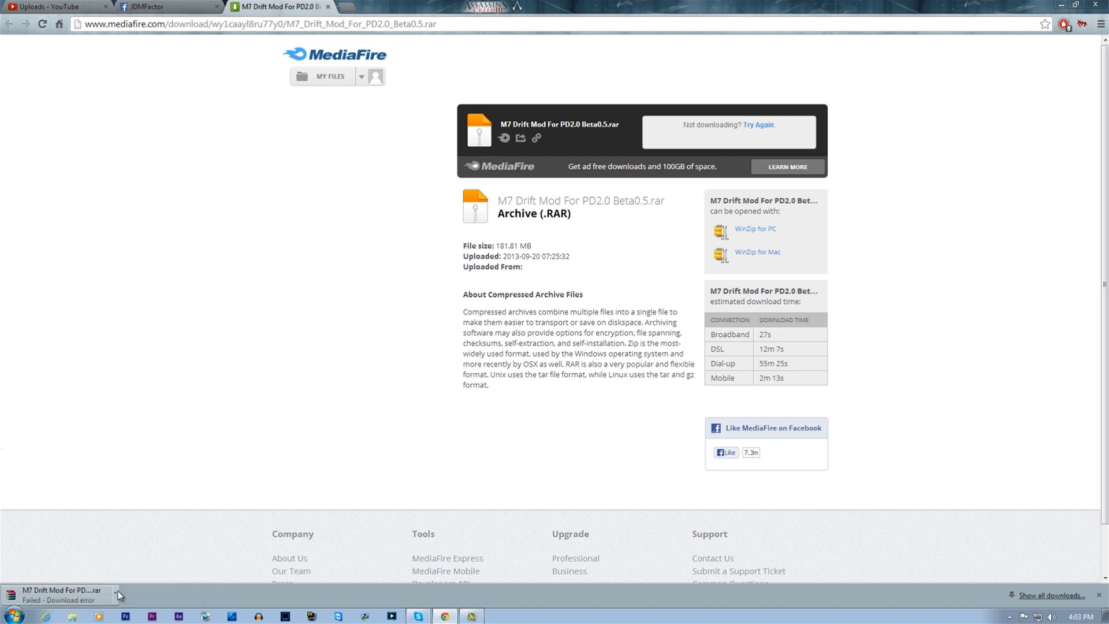
click(144, 599)
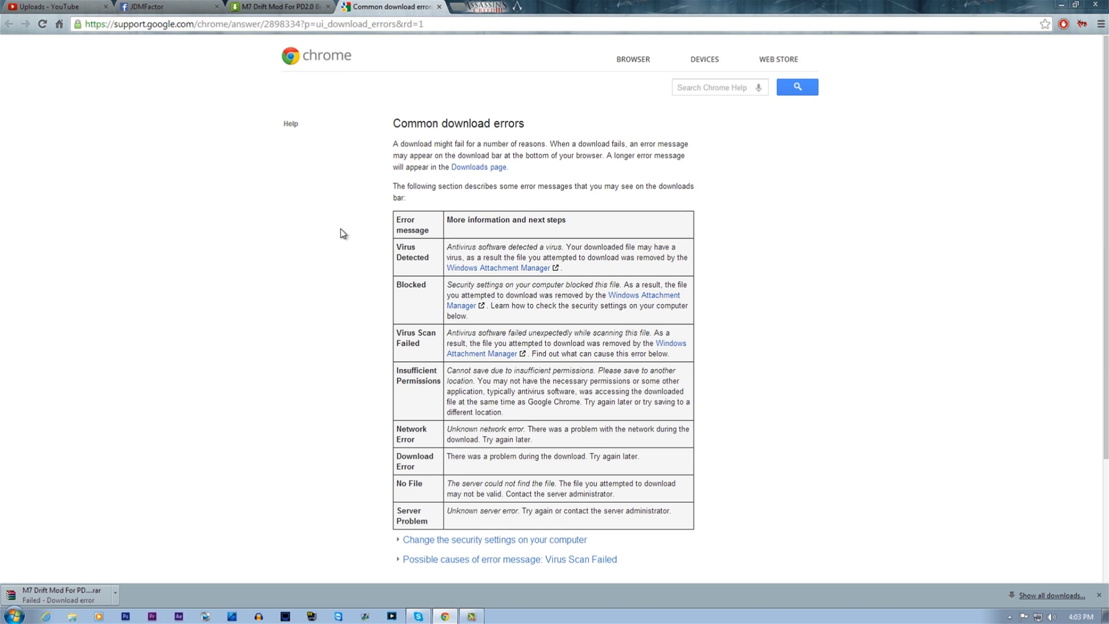
key(ctrl+w)
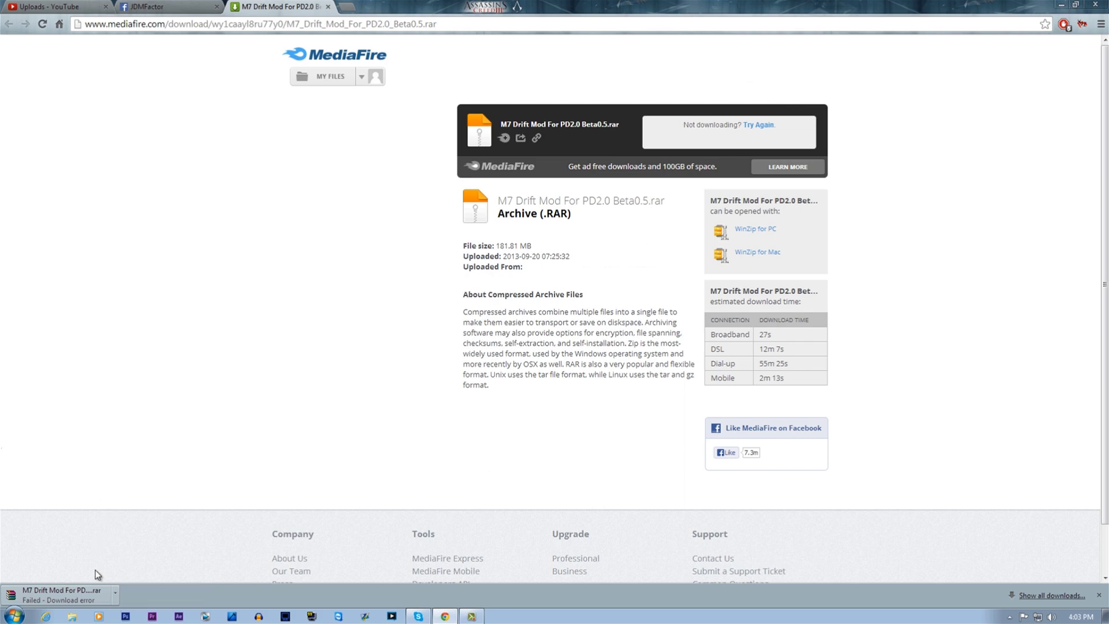
click(758, 126)
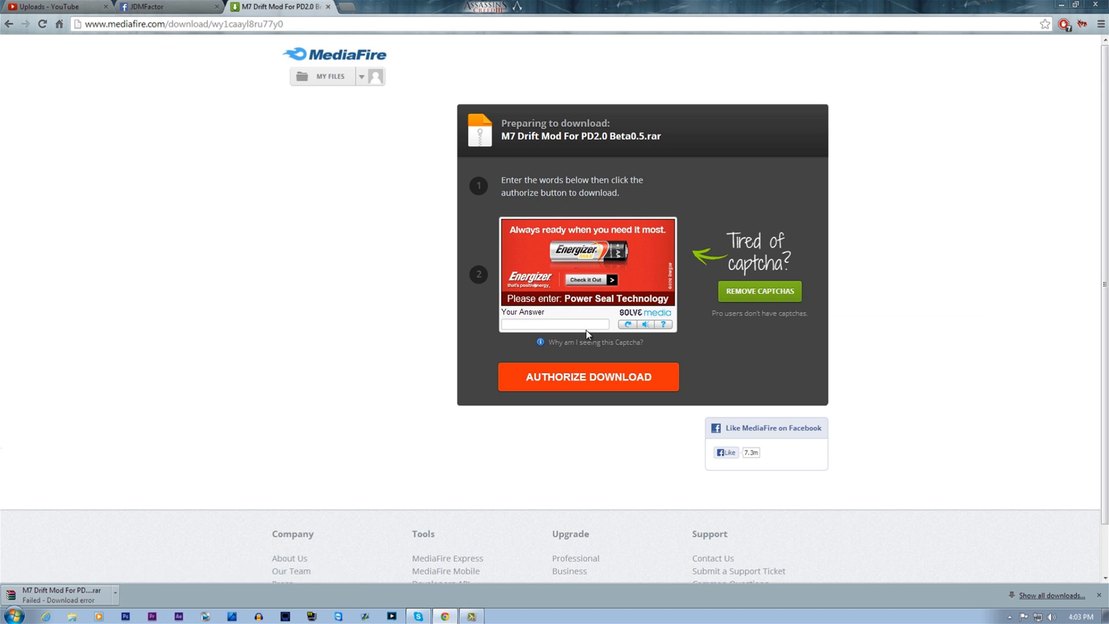
Answer the MediaFire captcha and authorize the fresh download of the M7 Drift Mod archive.
click(593, 322)
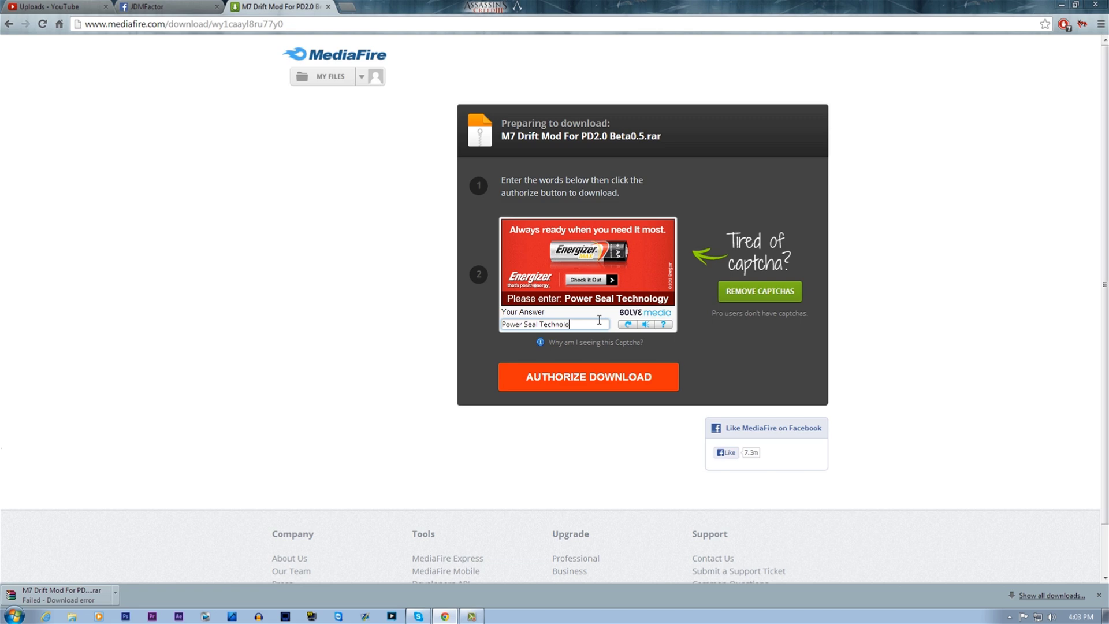
click(611, 379)
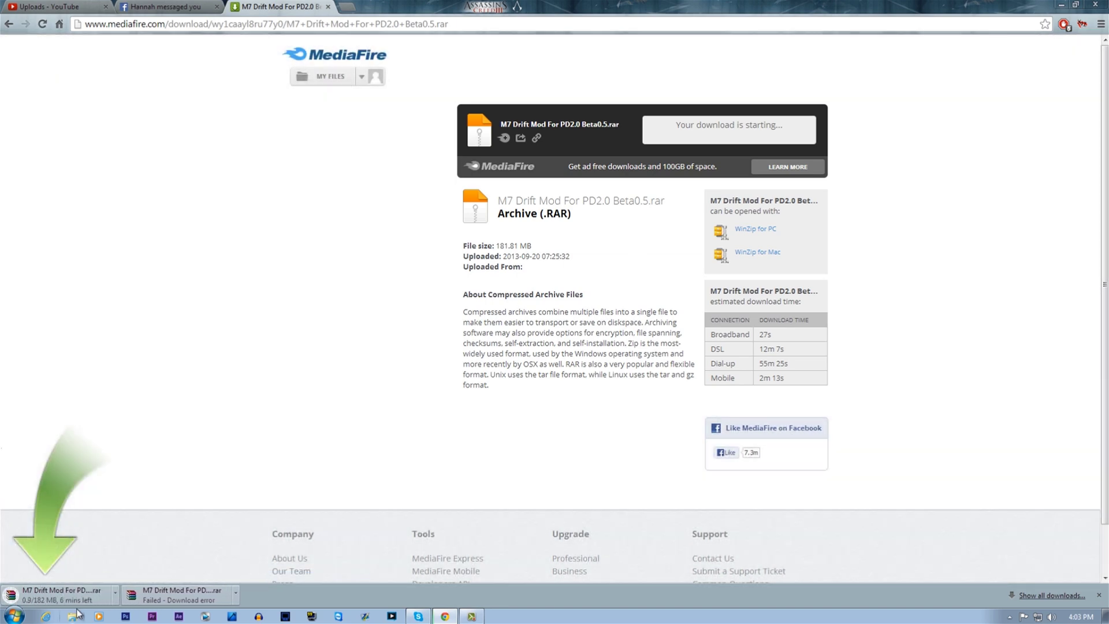
click(72, 616)
Check the growing M7 Drift Mod .crdownload in Downloads, then return to MediaFire while it finishes.
click(362, 160)
scroll(529, 298, down, 15)
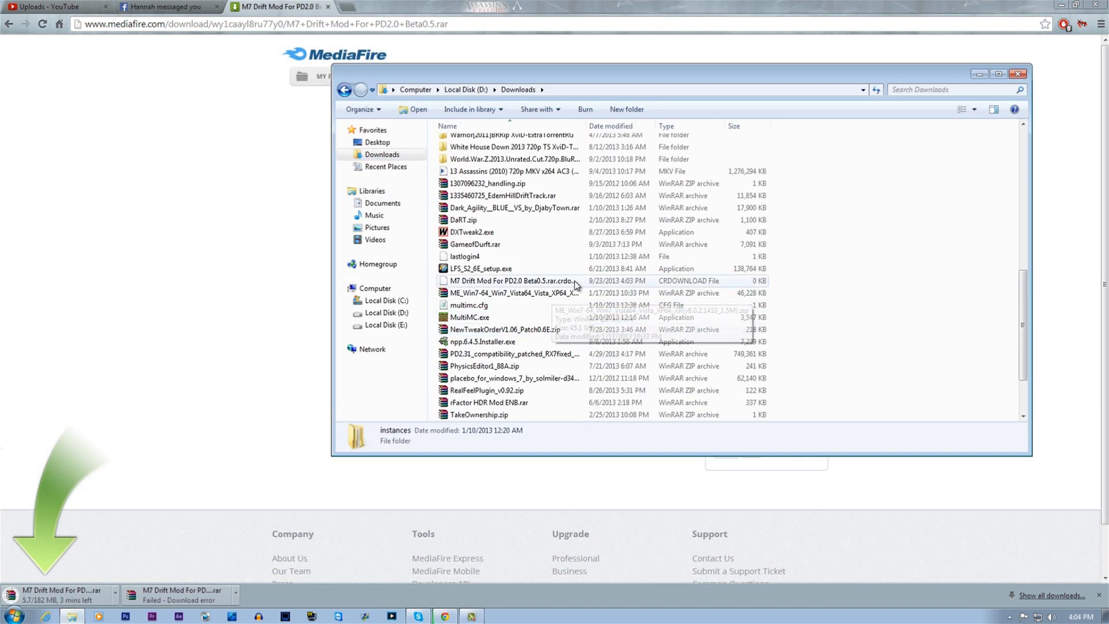
click(576, 281)
click(893, 287)
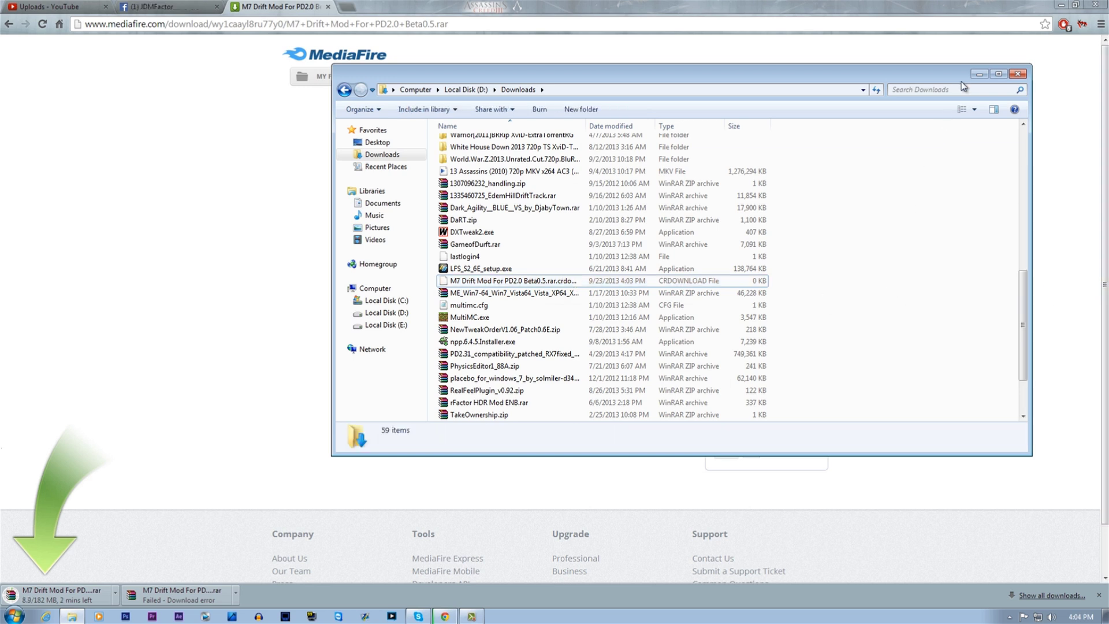
click(325, 381)
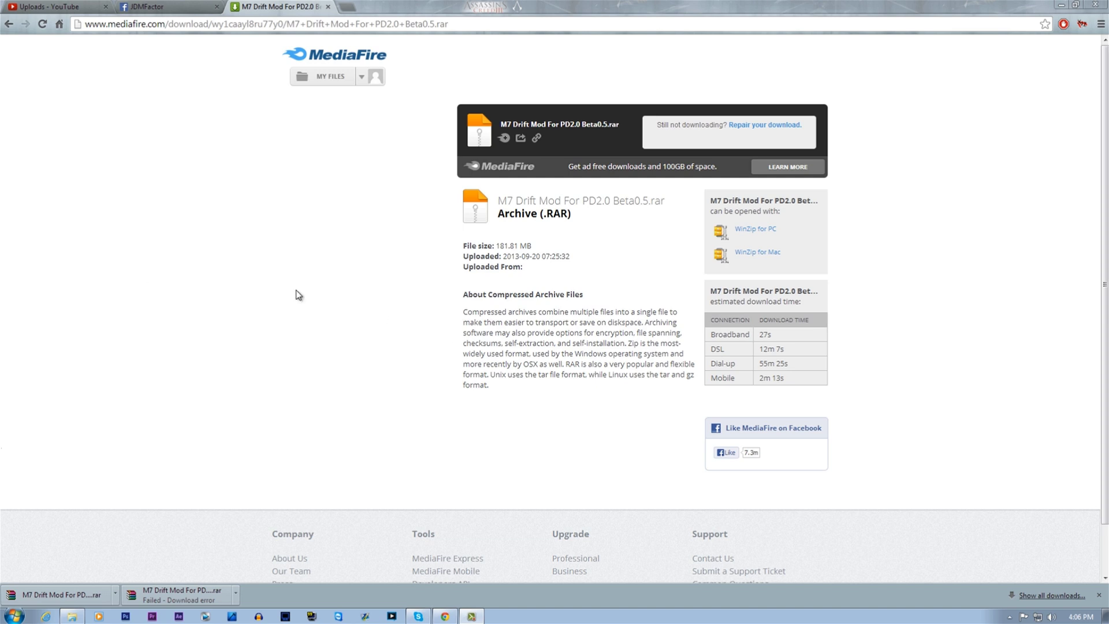
Open the downloaded M7 Drift Mod archive in WinRAR and enter its mod and rFactor folders.
click(79, 590)
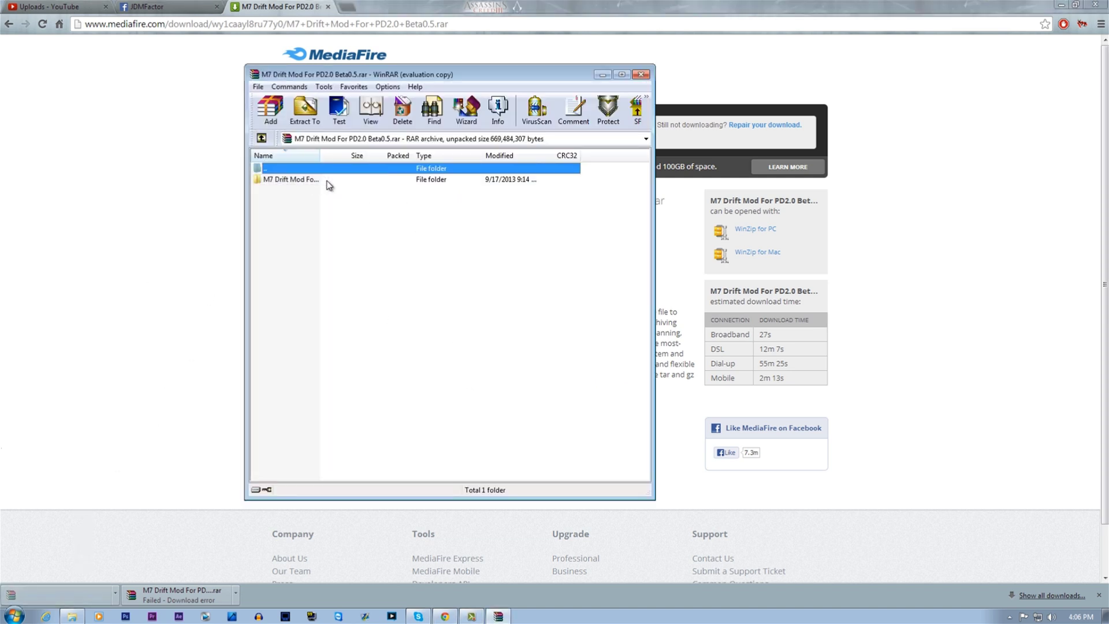
double_click(295, 180)
click(506, 290)
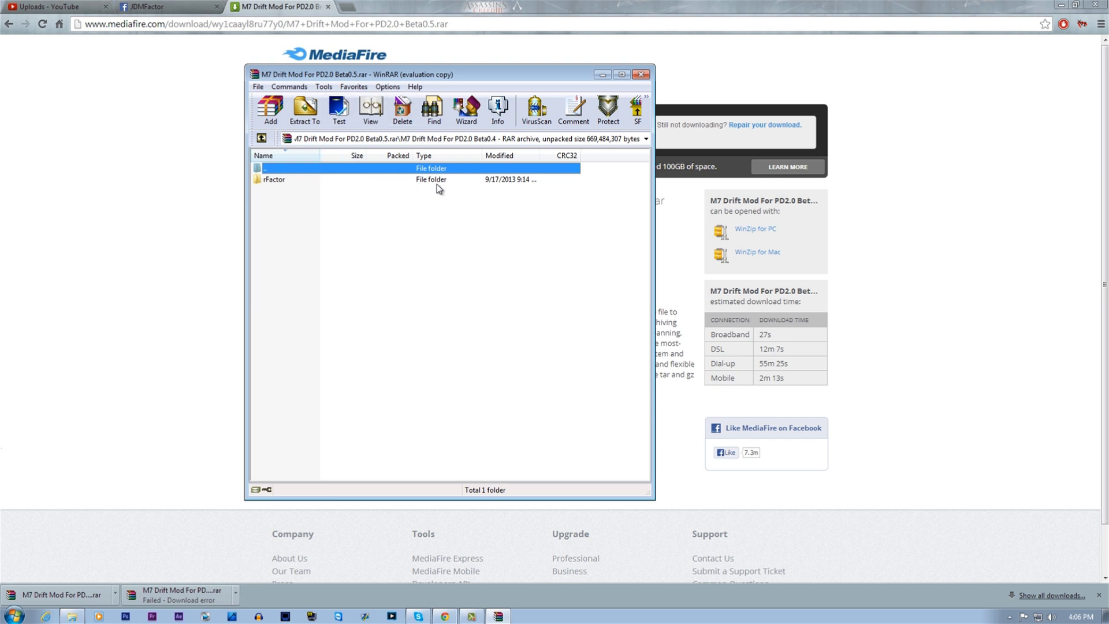
double_click(350, 179)
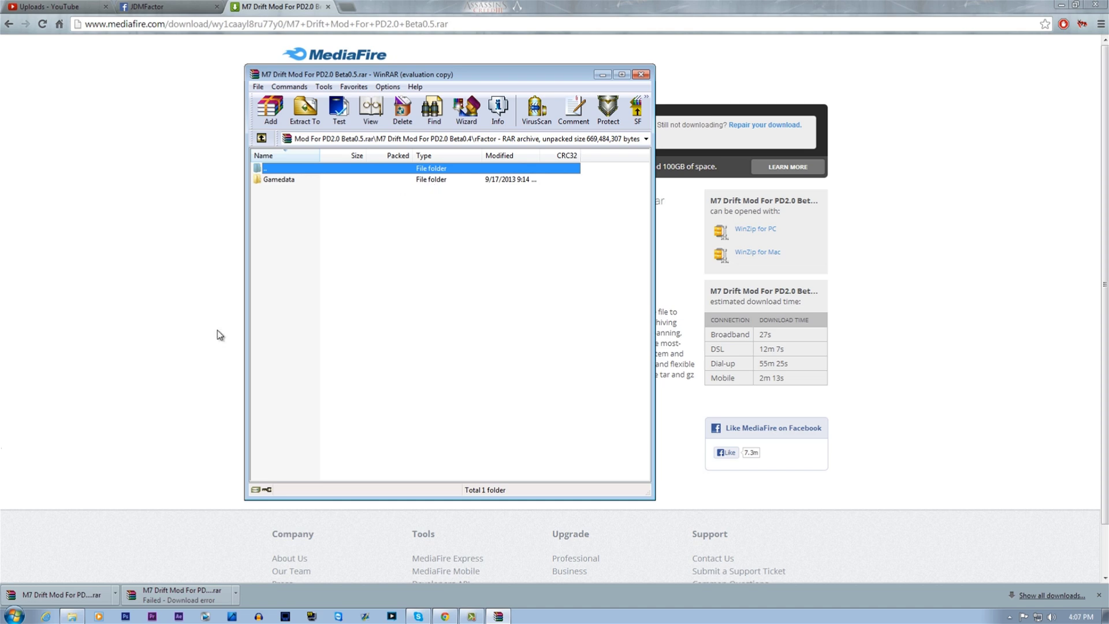
Minimize the browser and browse the archive's Gamedata > Vehicles > Project_D 2.0, then return to rFactor.
click(1064, 5)
click(1065, 4)
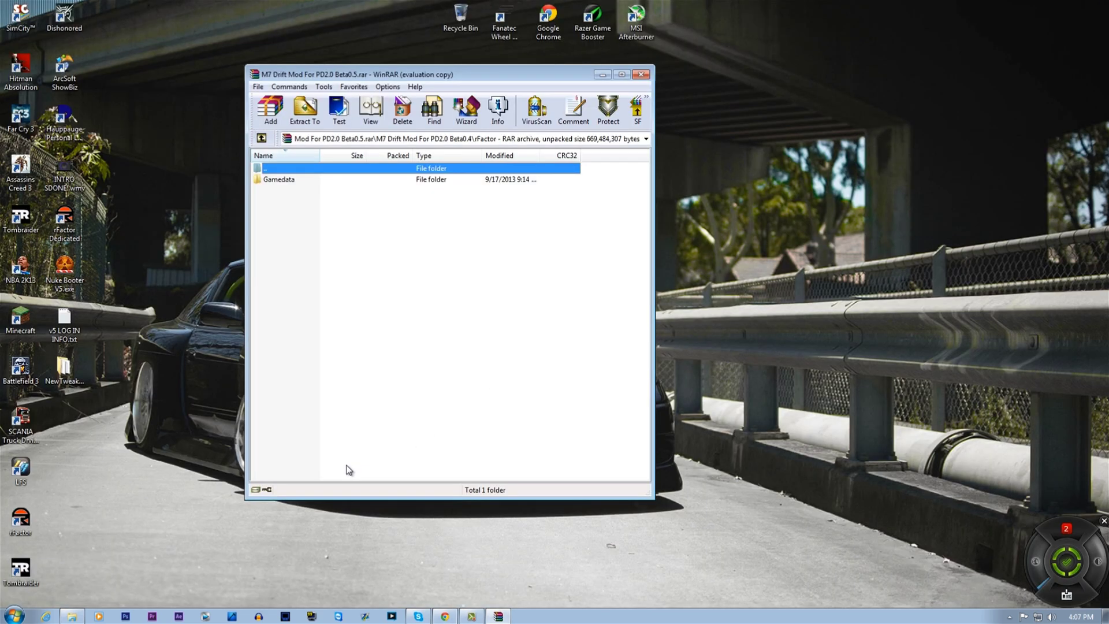
double_click(322, 182)
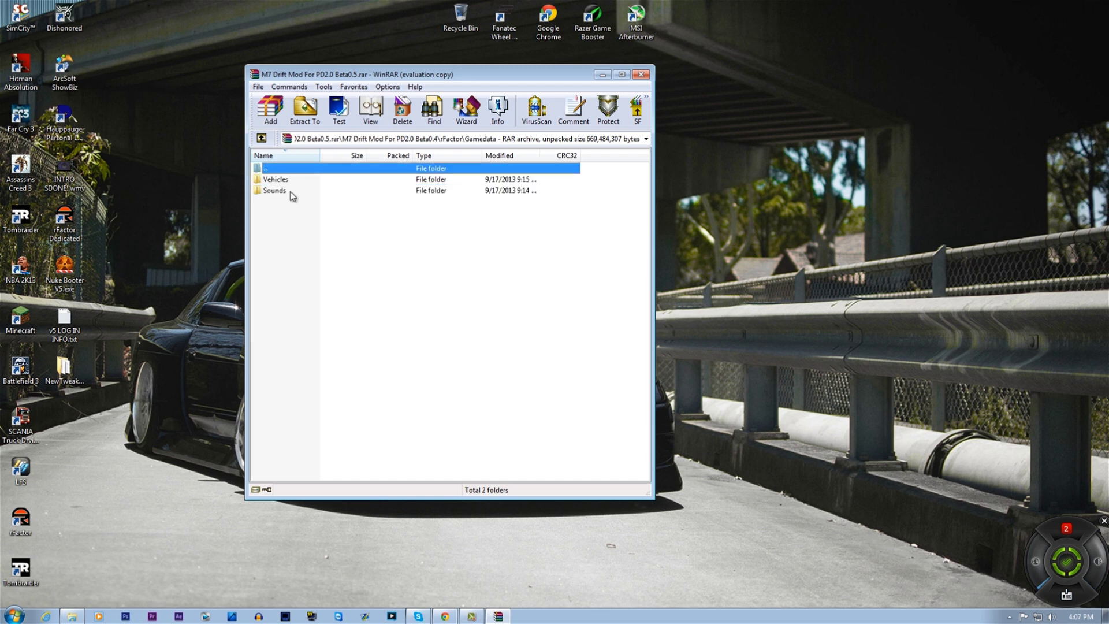
double_click(303, 180)
double_click(310, 182)
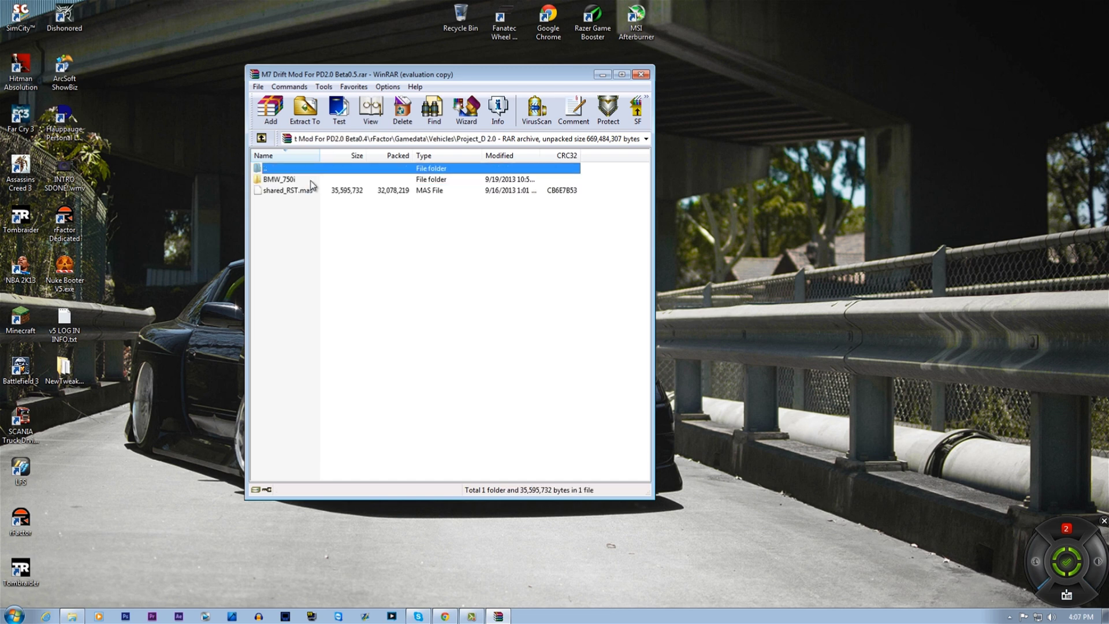
double_click(296, 167)
double_click(295, 168)
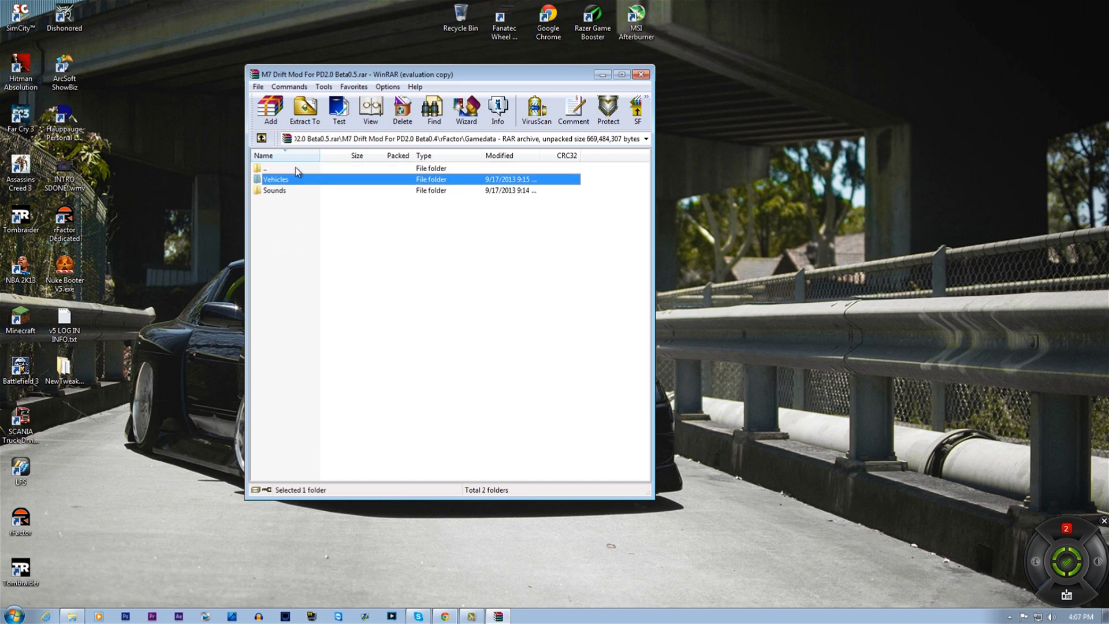
double_click(296, 167)
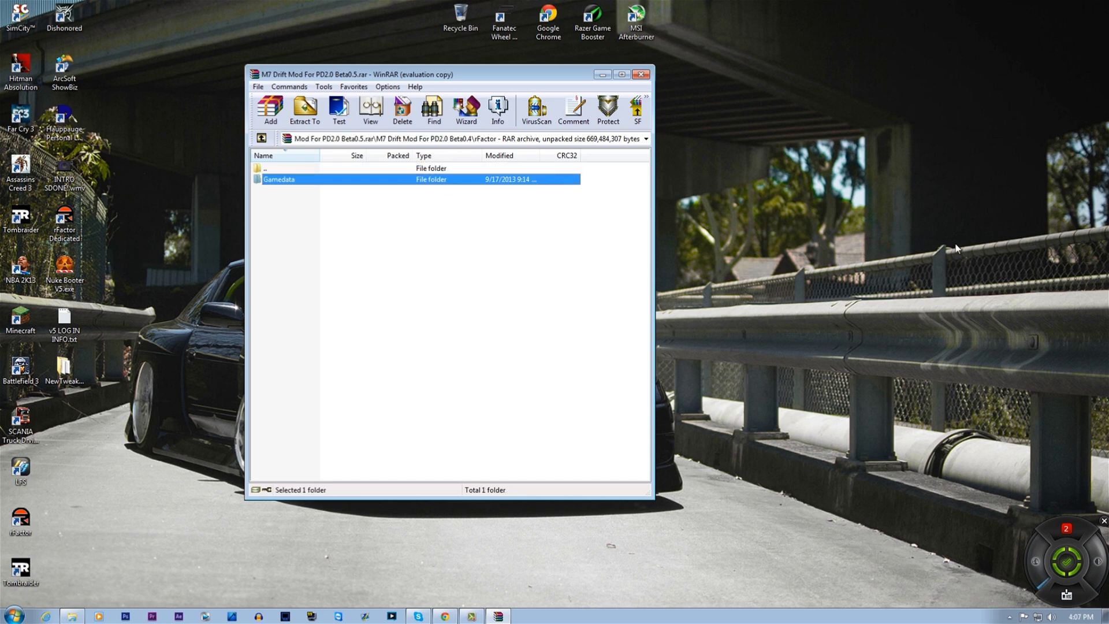
Open the game's D:\Games\rFactor\GameData\Vehicles\Project_D 2.0 folder in Explorer beside WinRAR.
click(15, 615)
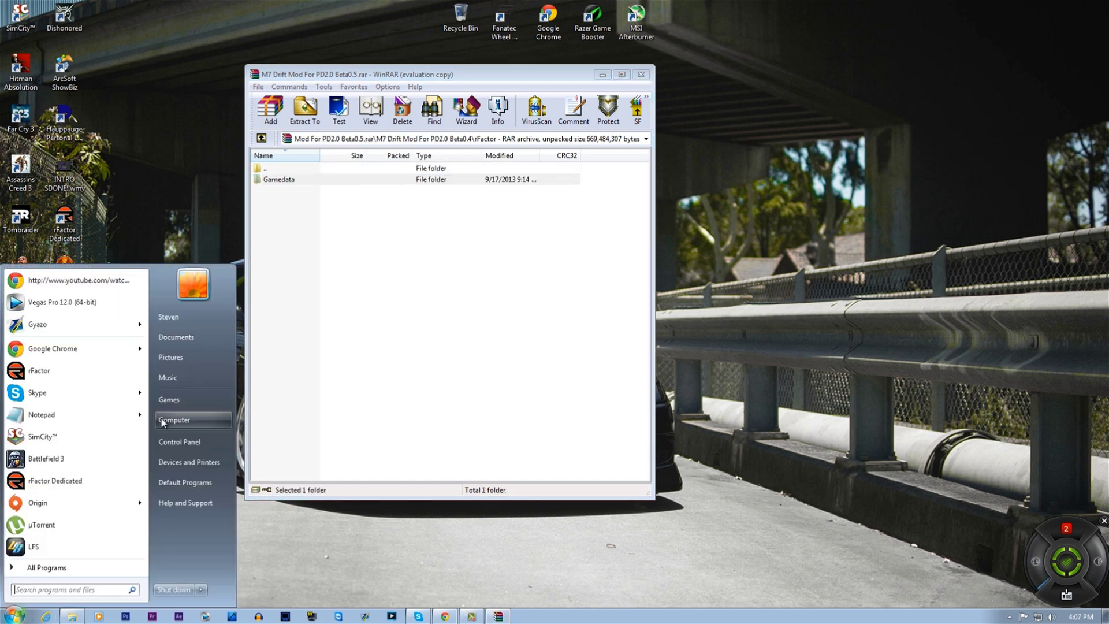
click(185, 420)
click(401, 327)
double_click(491, 242)
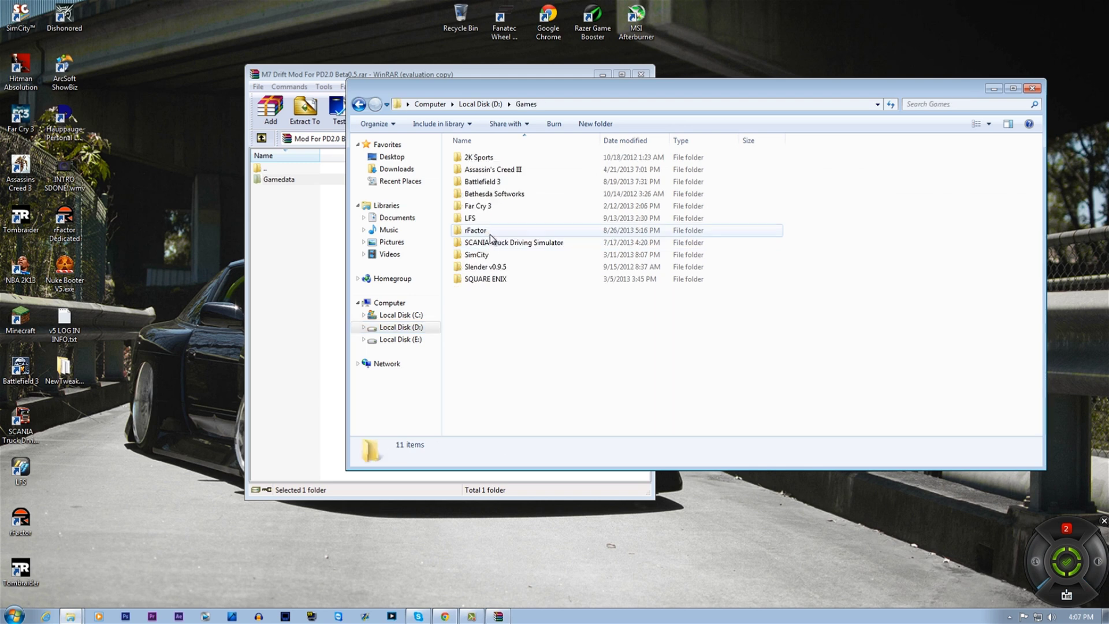
double_click(491, 242)
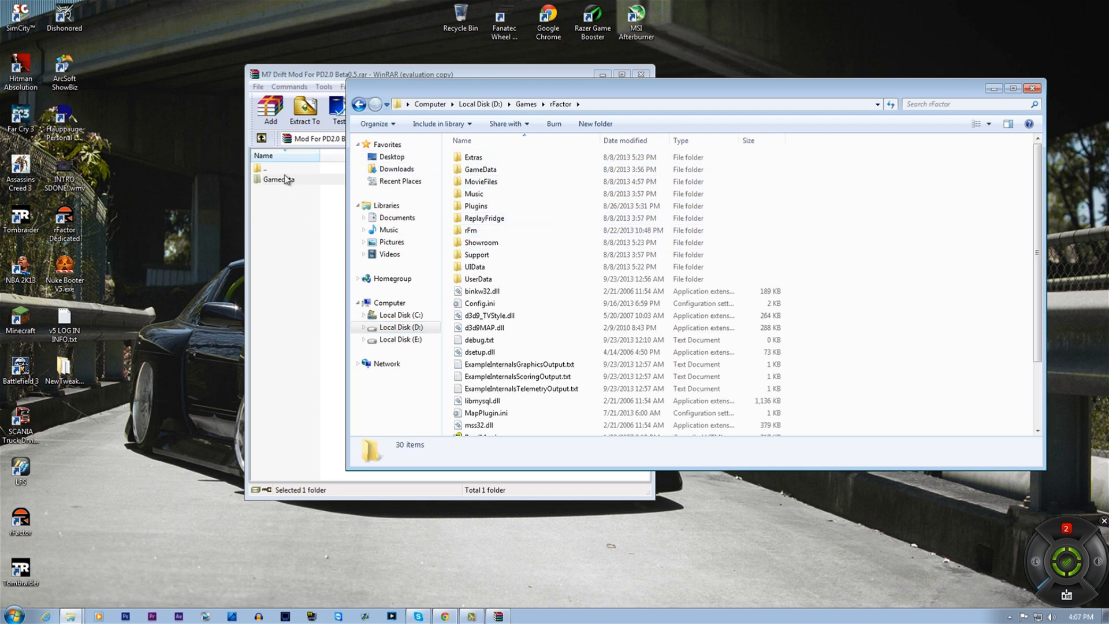
double_click(480, 170)
double_click(512, 258)
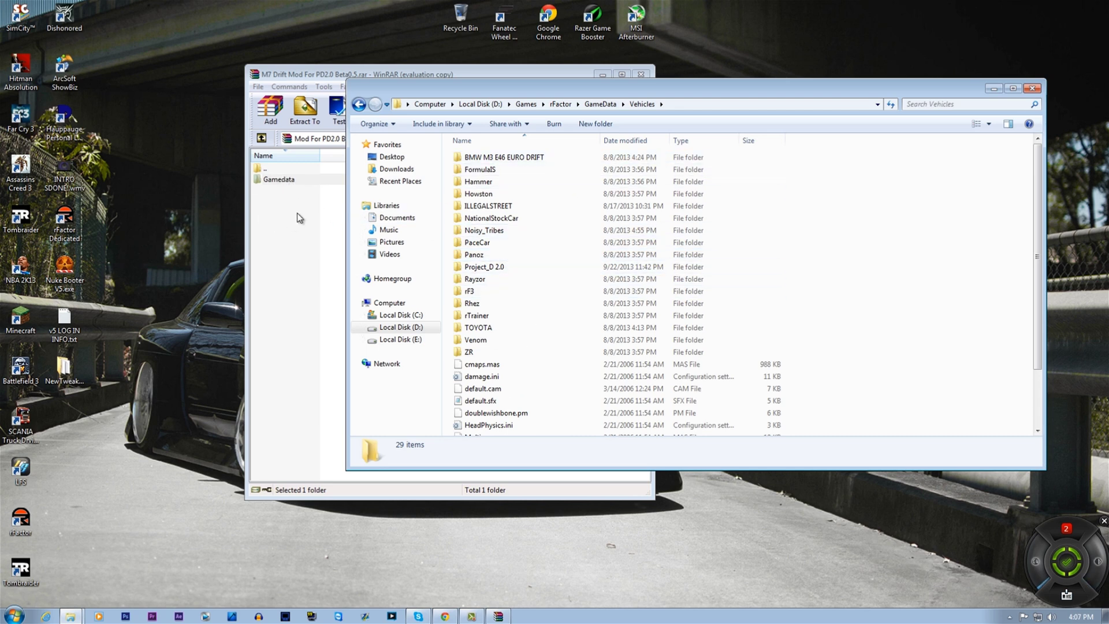
double_click(496, 266)
click(319, 237)
Copy BMW_750i and shared_RST.mas from the archive's Project_D 2.0 into the game's Project_D 2.0 folder.
double_click(290, 184)
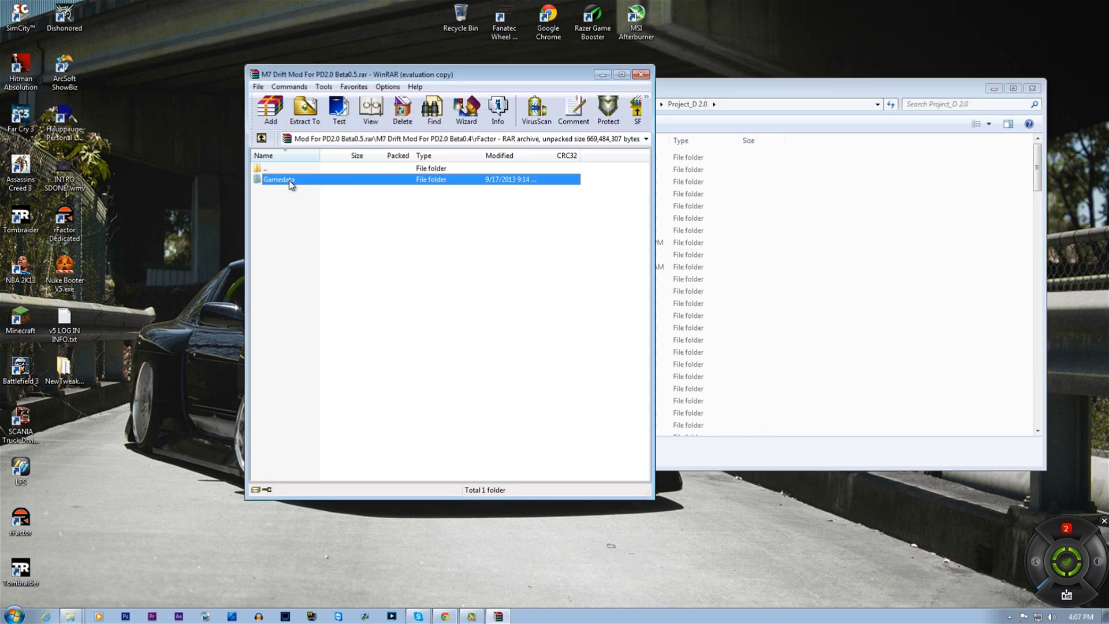
double_click(290, 184)
double_click(296, 181)
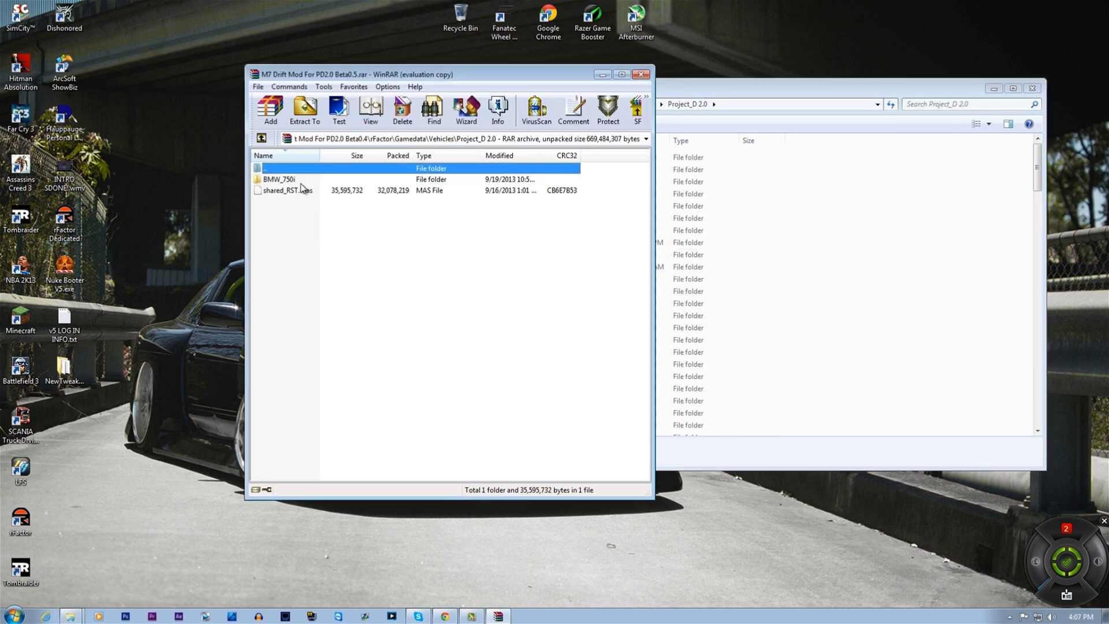
drag(304, 226, 295, 179)
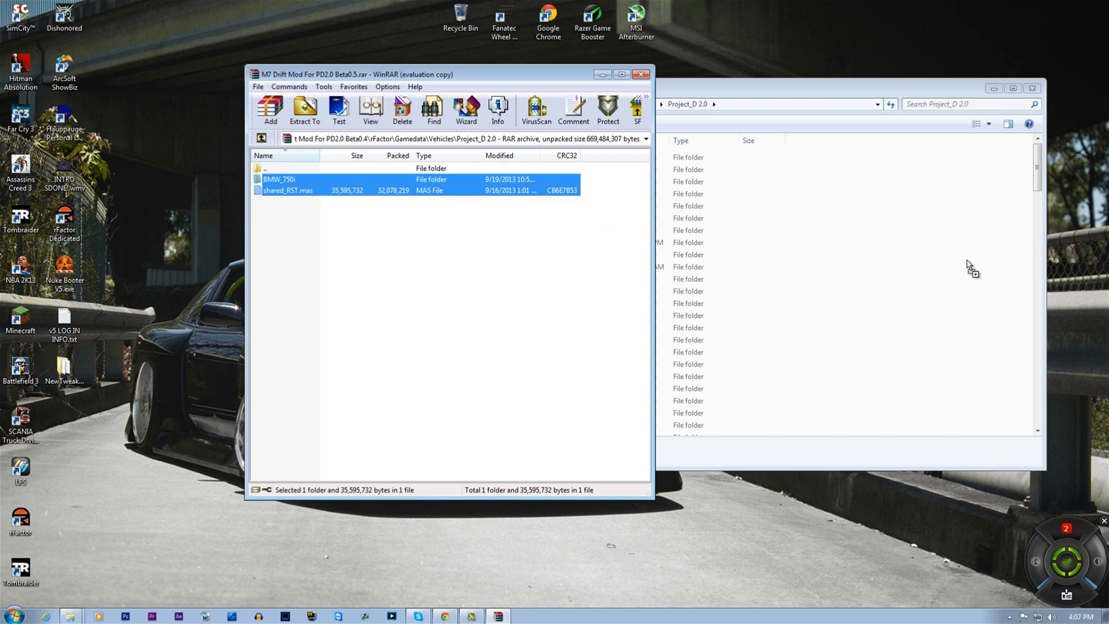
click(868, 303)
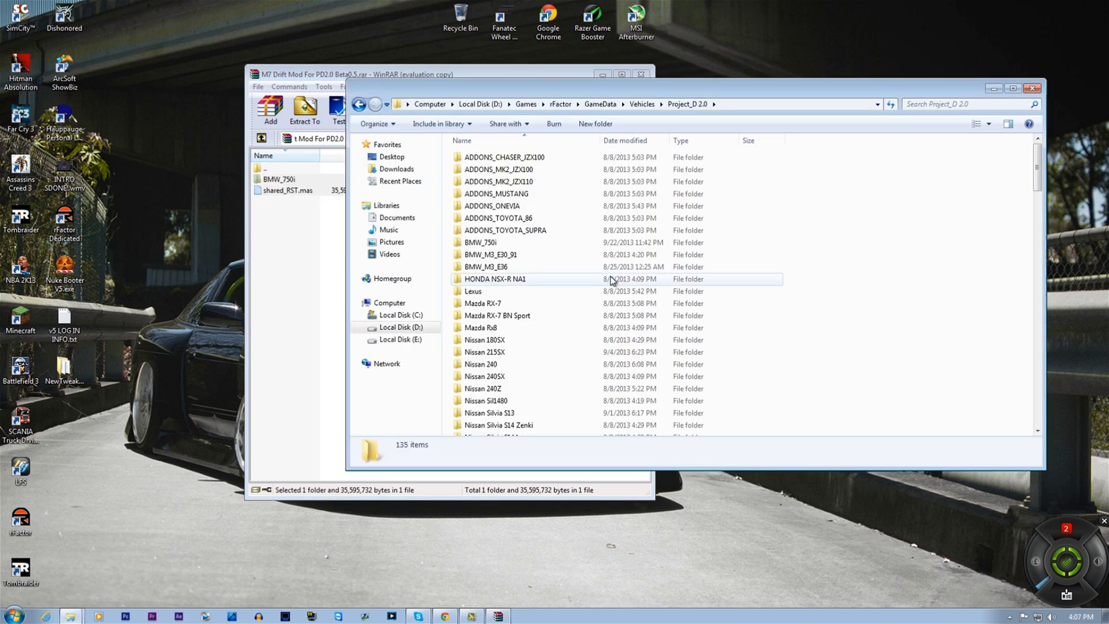
click(530, 243)
click(266, 260)
double_click(285, 166)
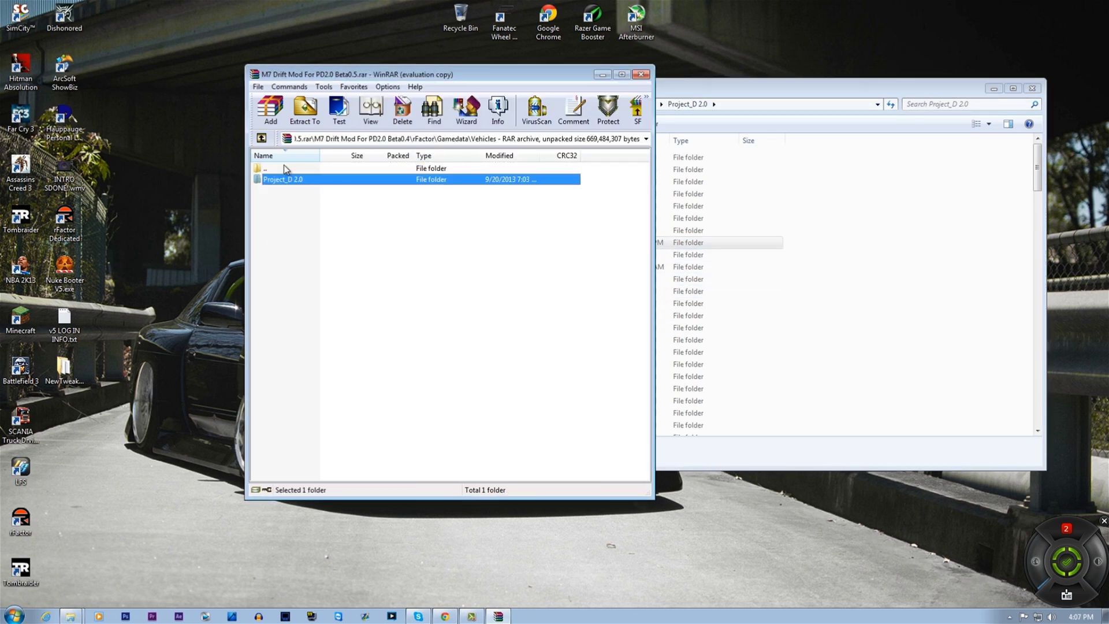
double_click(283, 166)
Navigate the Explorer window up to the game's GameData\Sounds folder.
click(868, 193)
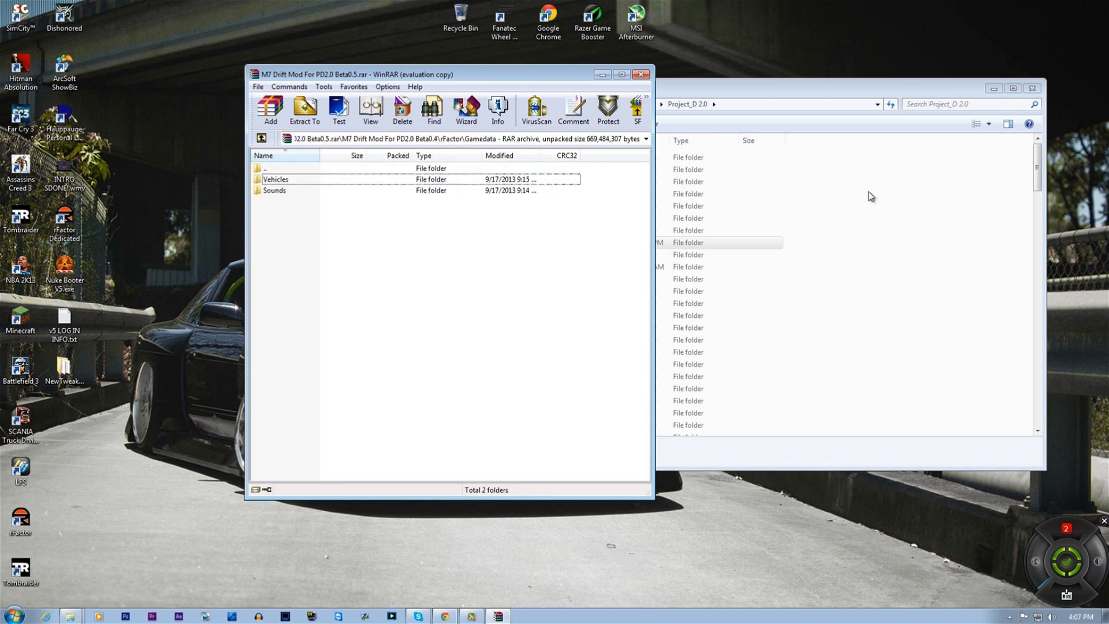
click(600, 104)
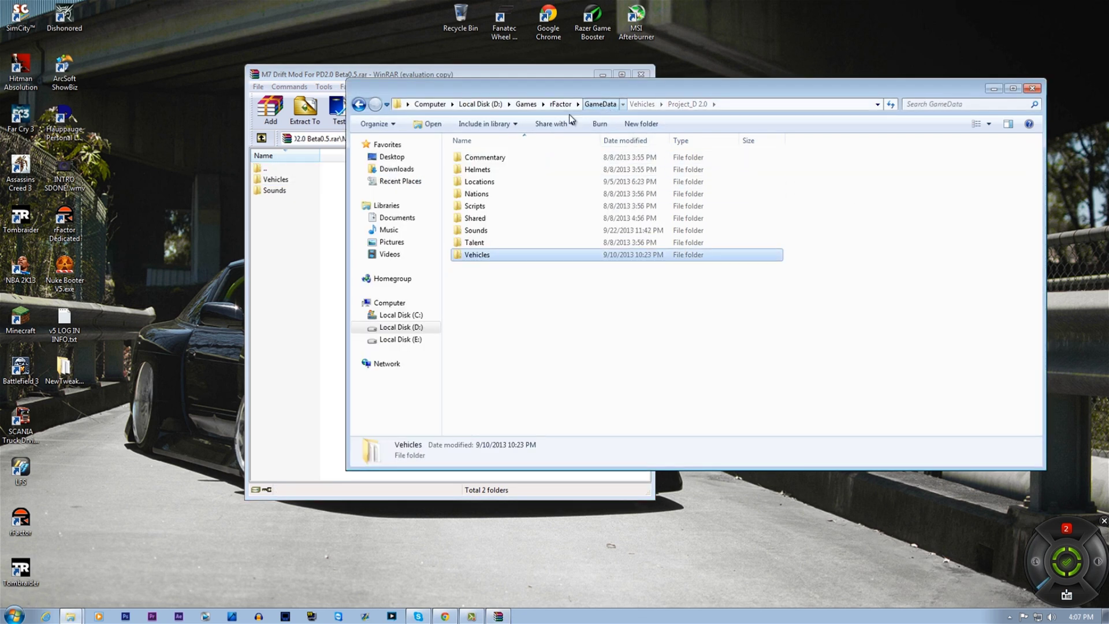
double_click(489, 230)
Copy M7_Sounds from the archive's Gamedata\Sounds into the game's Sounds folder and confirm it arrived.
click(274, 190)
double_click(275, 190)
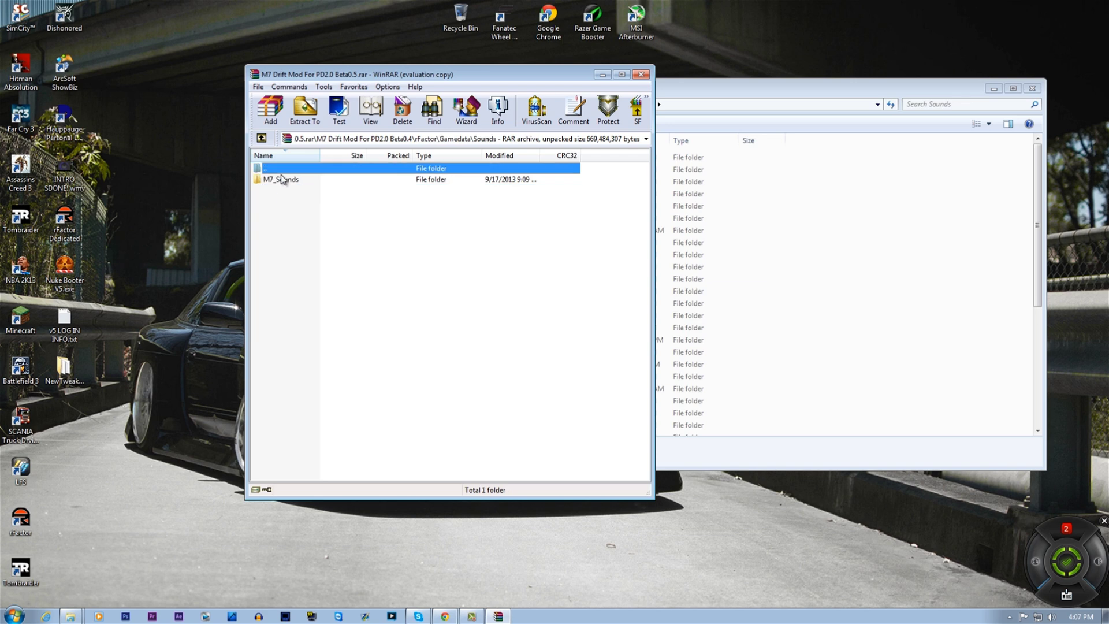
drag(281, 179, 868, 267)
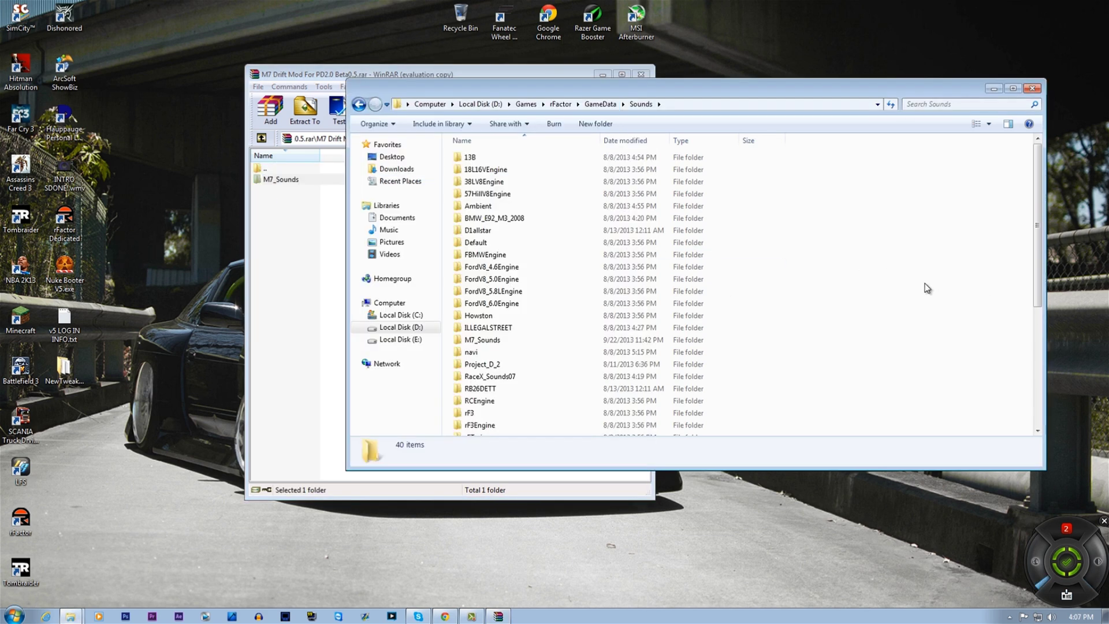
click(583, 363)
click(578, 341)
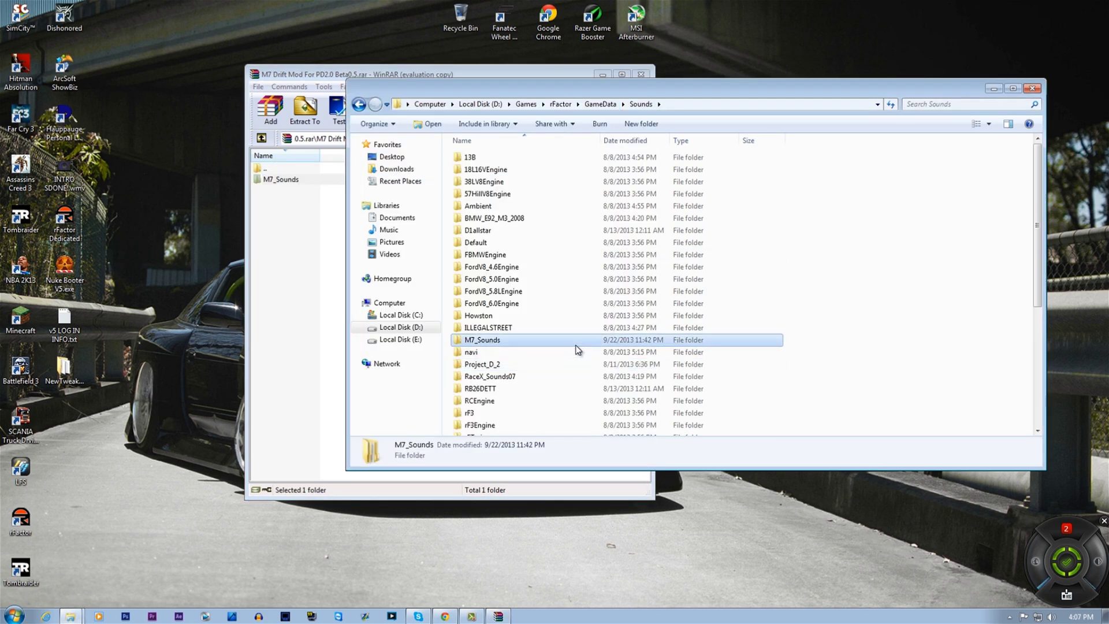